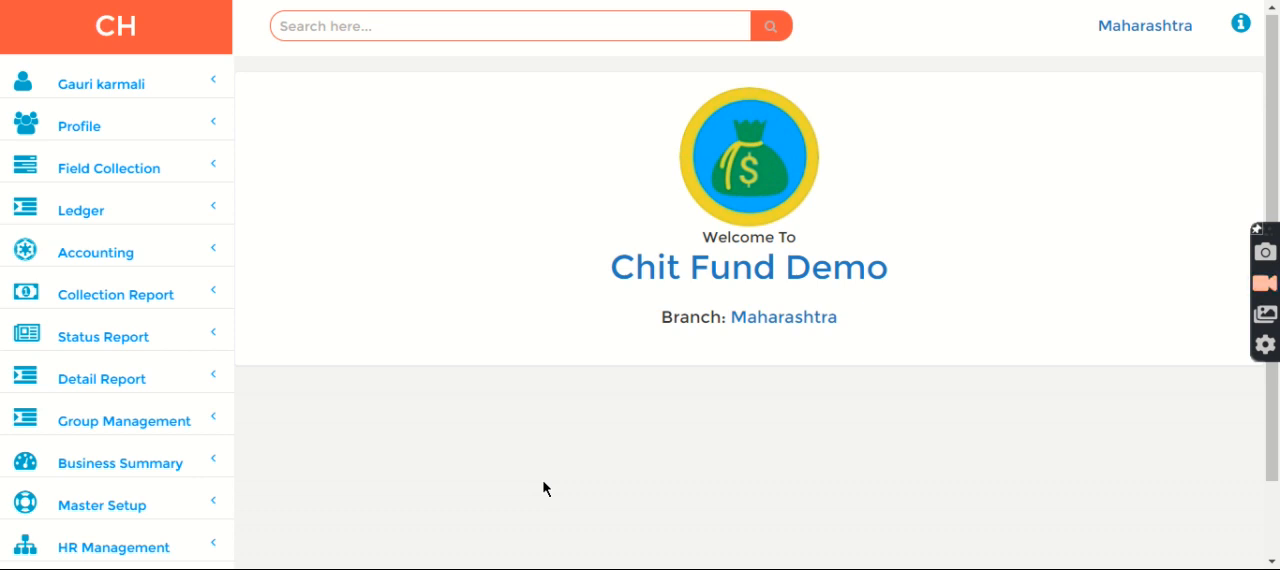
Step: Open the customer's record by searching for their file number with the f- prefix
{"action": "left_click", "coordinate": [307, 28]}
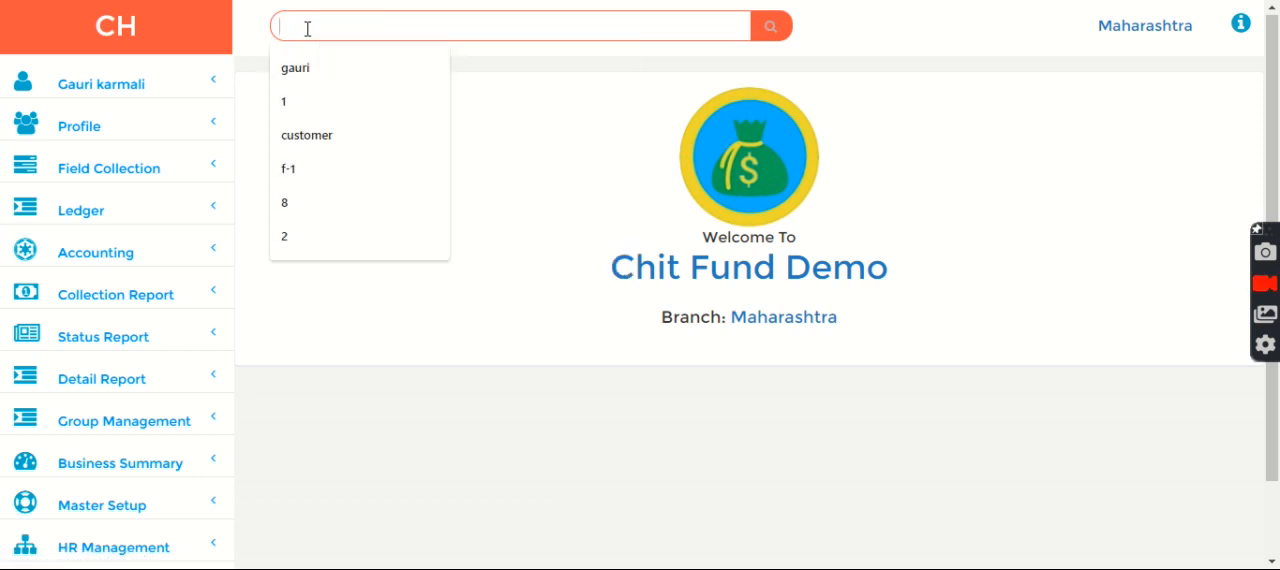
{"action": "type", "text": "f-1"}
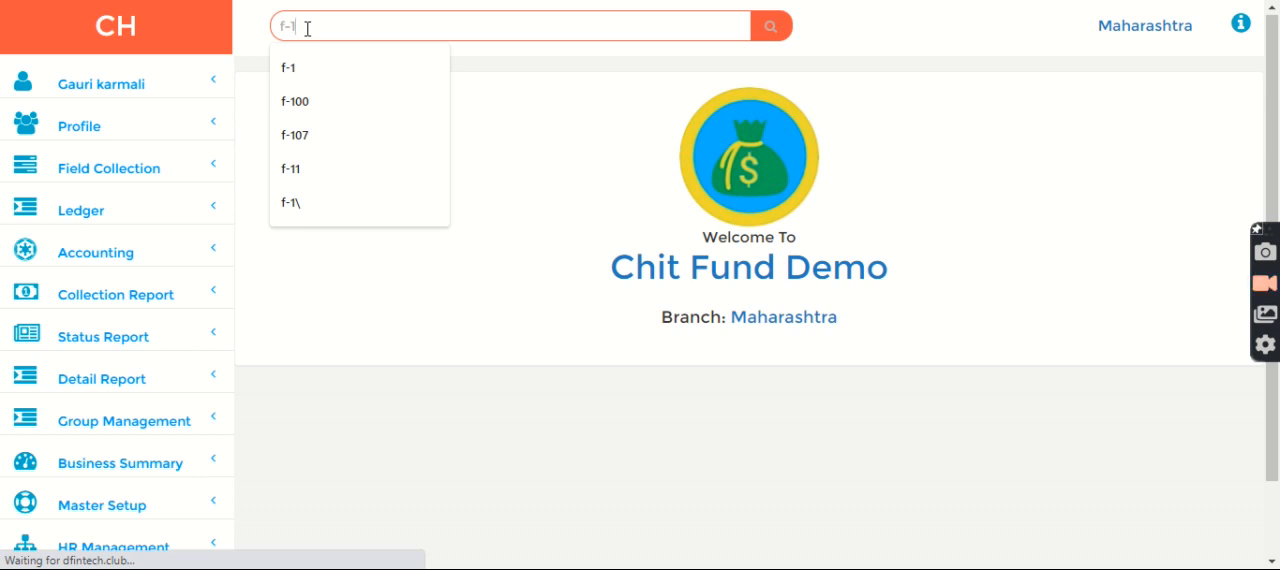
{"action": "left_click", "coordinate": [770, 28]}
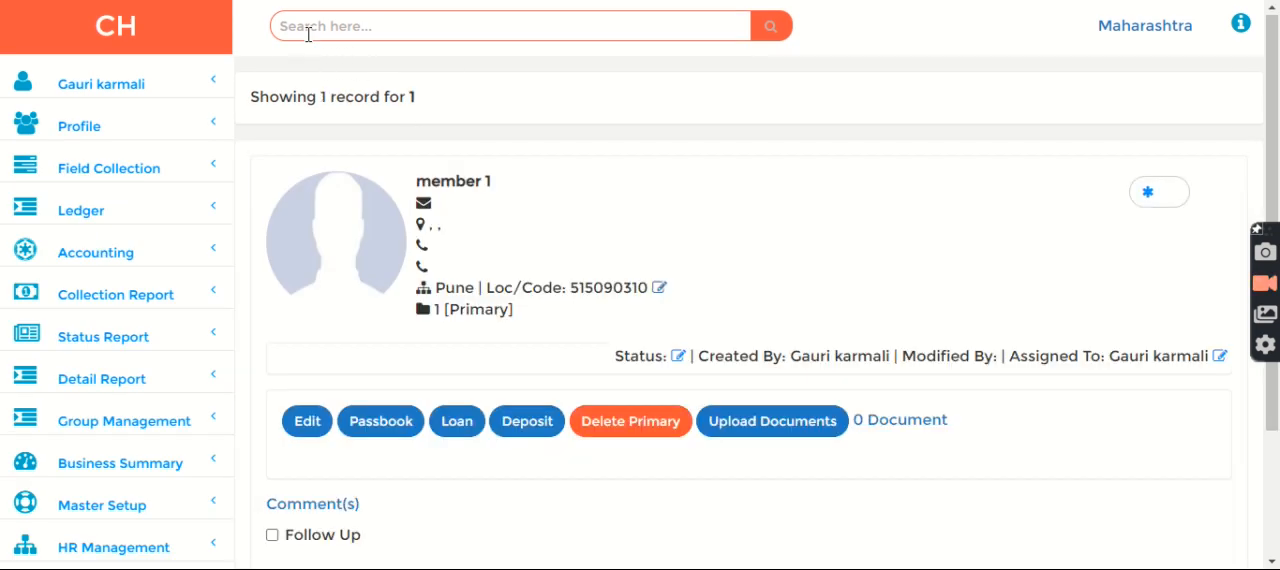
{"action": "left_click", "coordinate": [308, 30]}
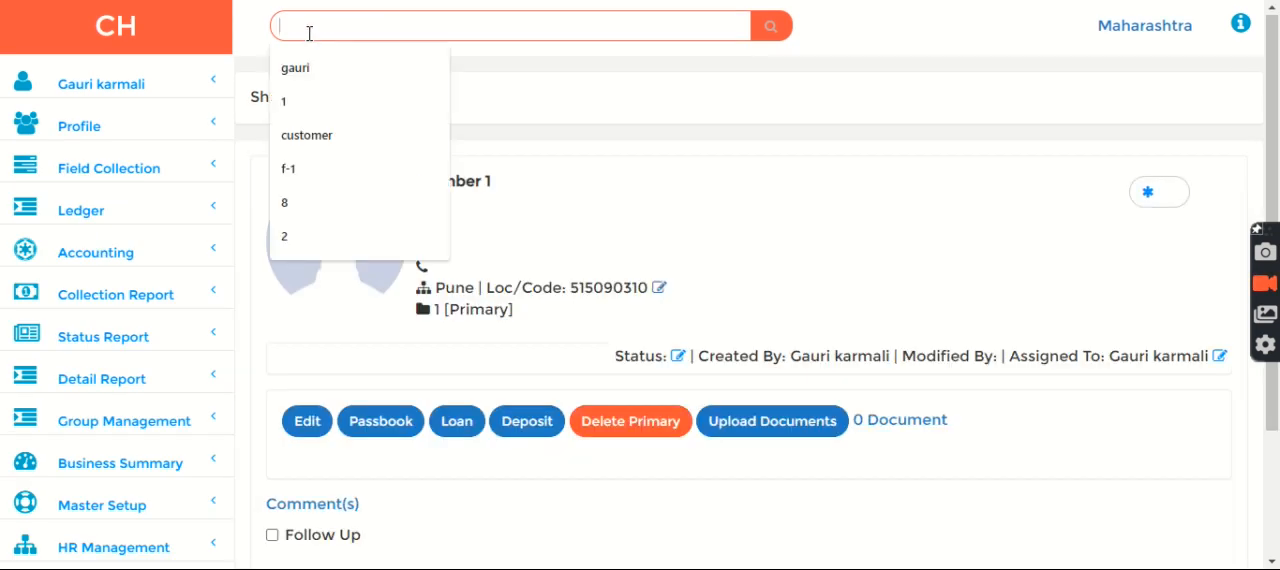
{"action": "type", "text": "f-1"}
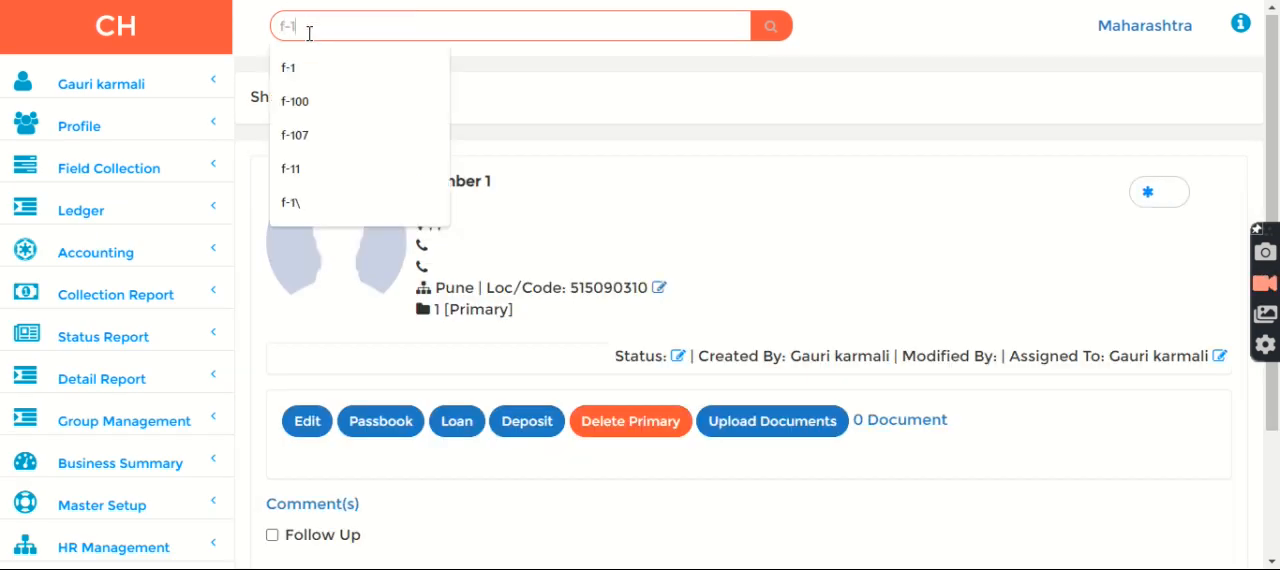
{"action": "left_click", "coordinate": [773, 27]}
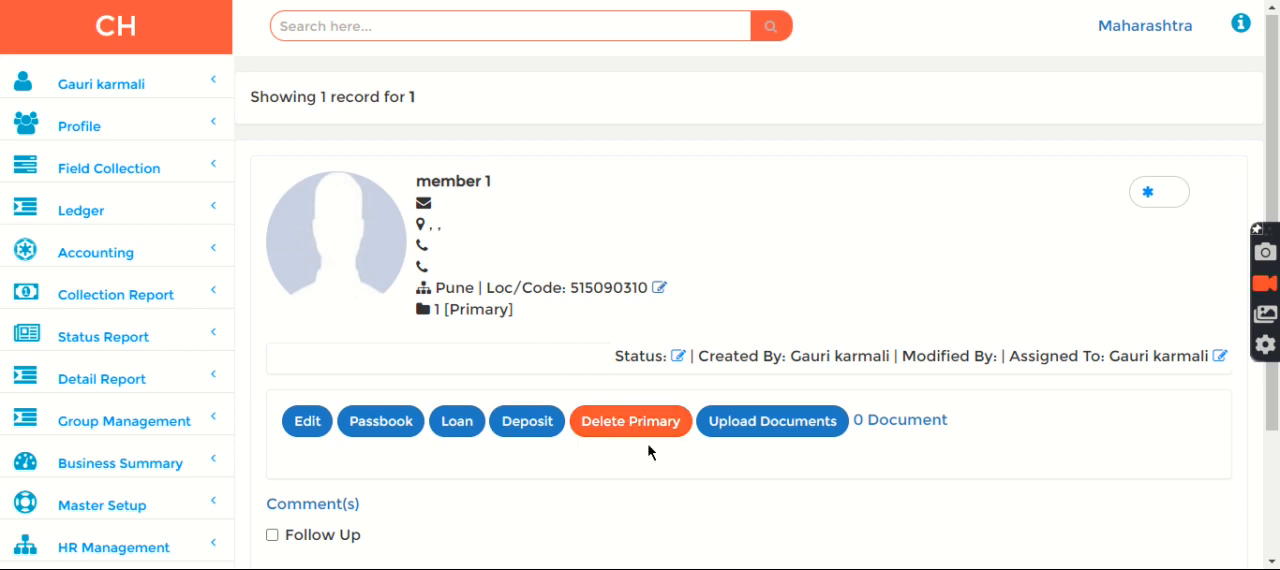
Step: Request permanent deletion of the member's primary profile and review the confirmation without approving it
{"action": "left_click", "coordinate": [607, 436]}
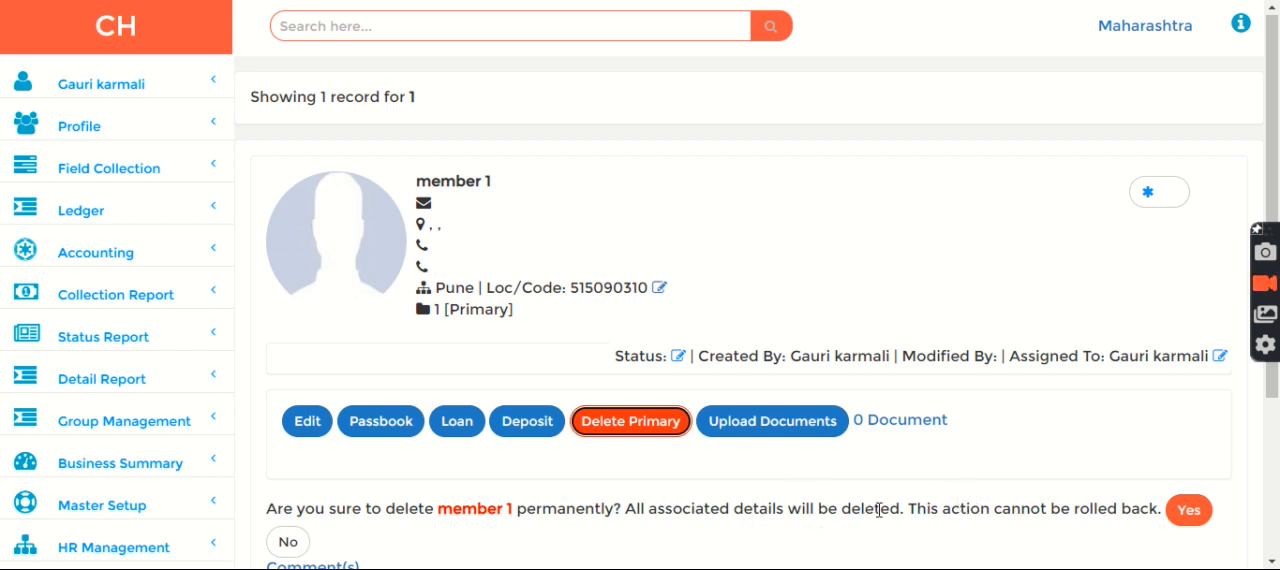
{"action": "left_click_drag", "start_coordinate": [1269, 50], "coordinate": [1270, 114]}
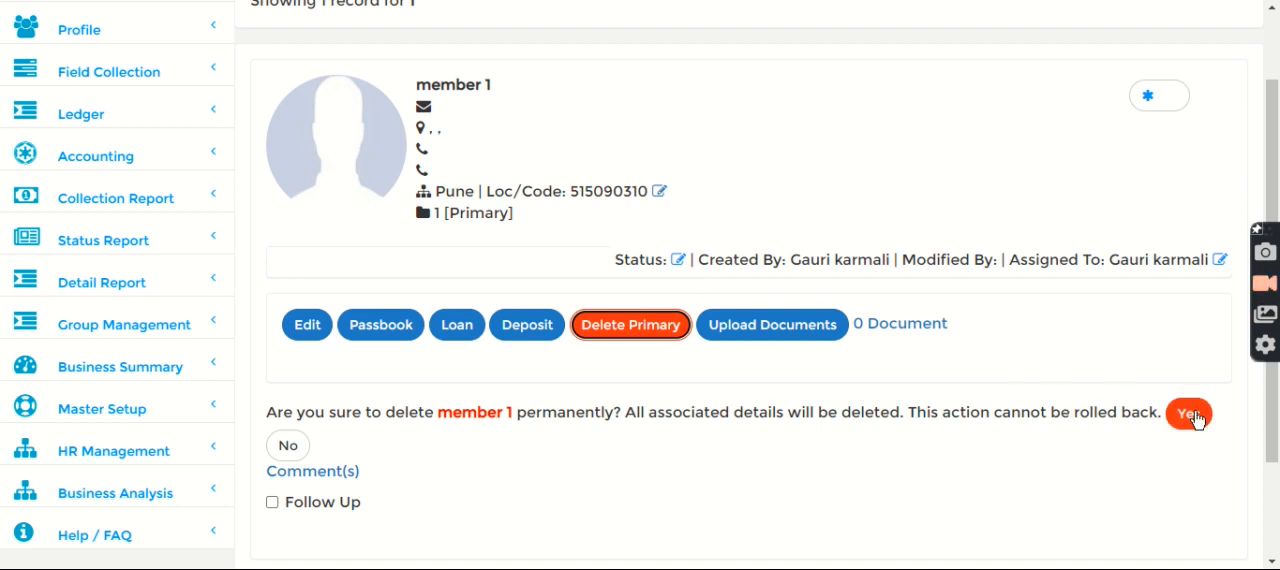
{"action": "left_click", "coordinate": [1272, 48]}
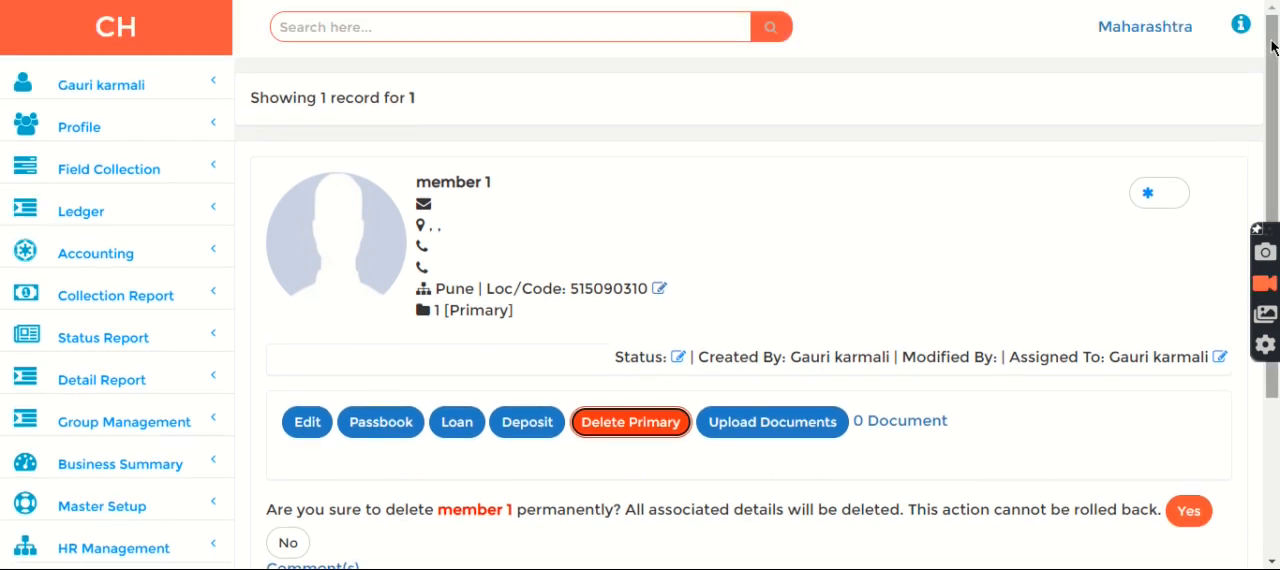
Step: Open the member's personal loan by searching for its loan number
{"action": "left_click", "coordinate": [312, 30]}
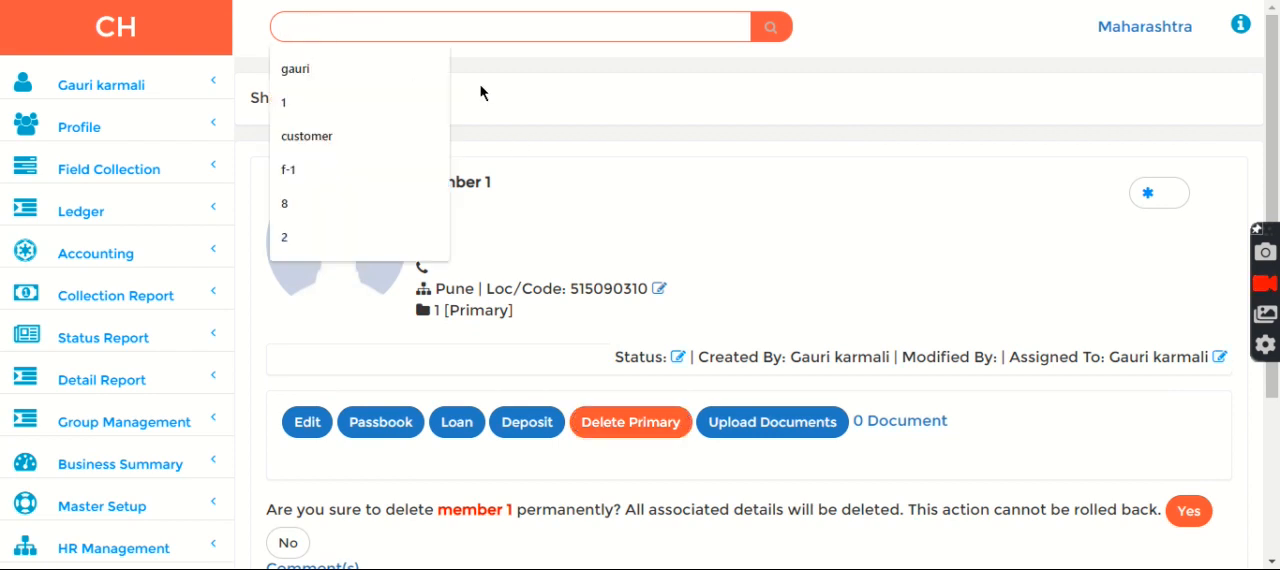
{"action": "type", "text": "1"}
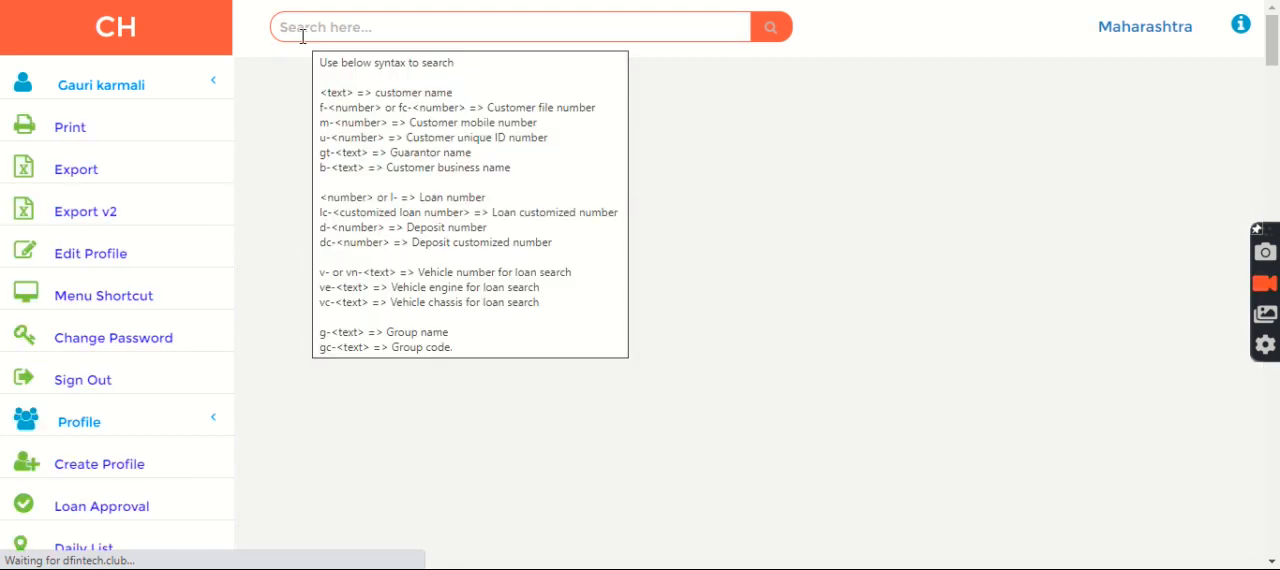
{"action": "left_click", "coordinate": [305, 34]}
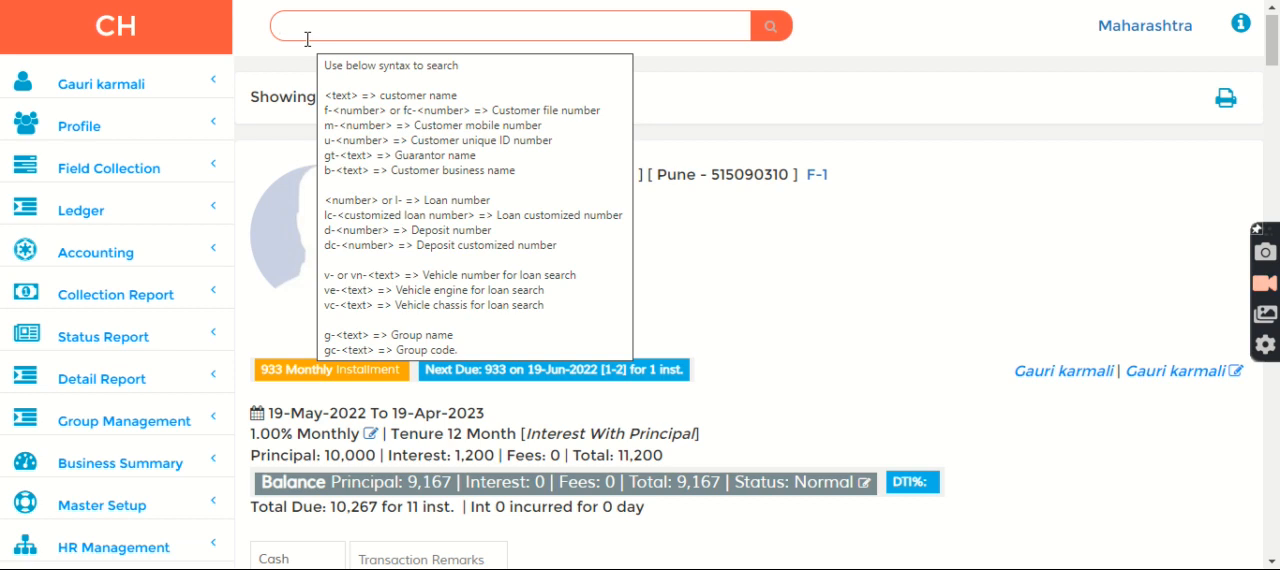
{"action": "left_click", "coordinate": [307, 38]}
{"action": "type", "text": "1"}
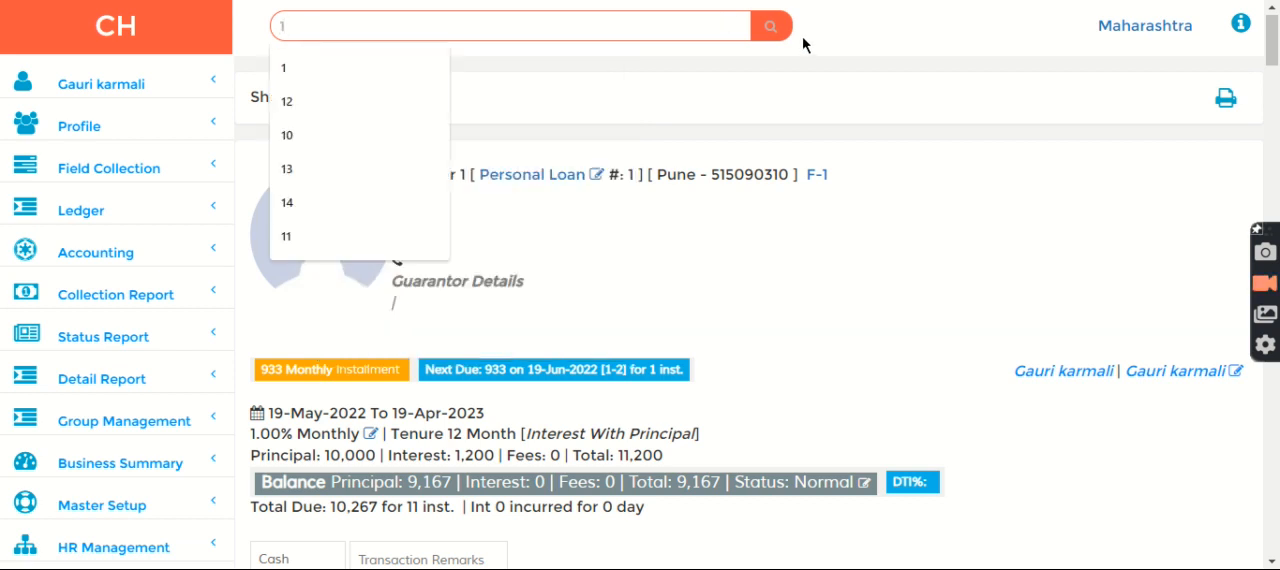
{"action": "left_click", "coordinate": [776, 34]}
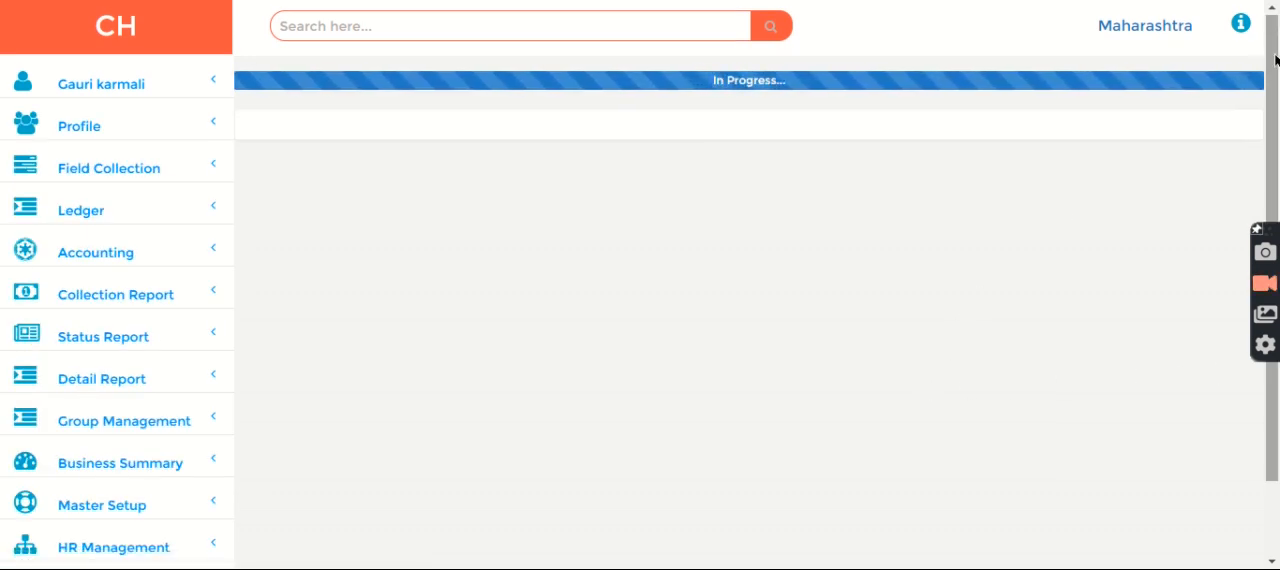
Step: Request permanent deletion of the personal loan without approving it
{"action": "scroll", "coordinate": [1276, 61], "scroll_direction": "down", "scroll_amount": 1}
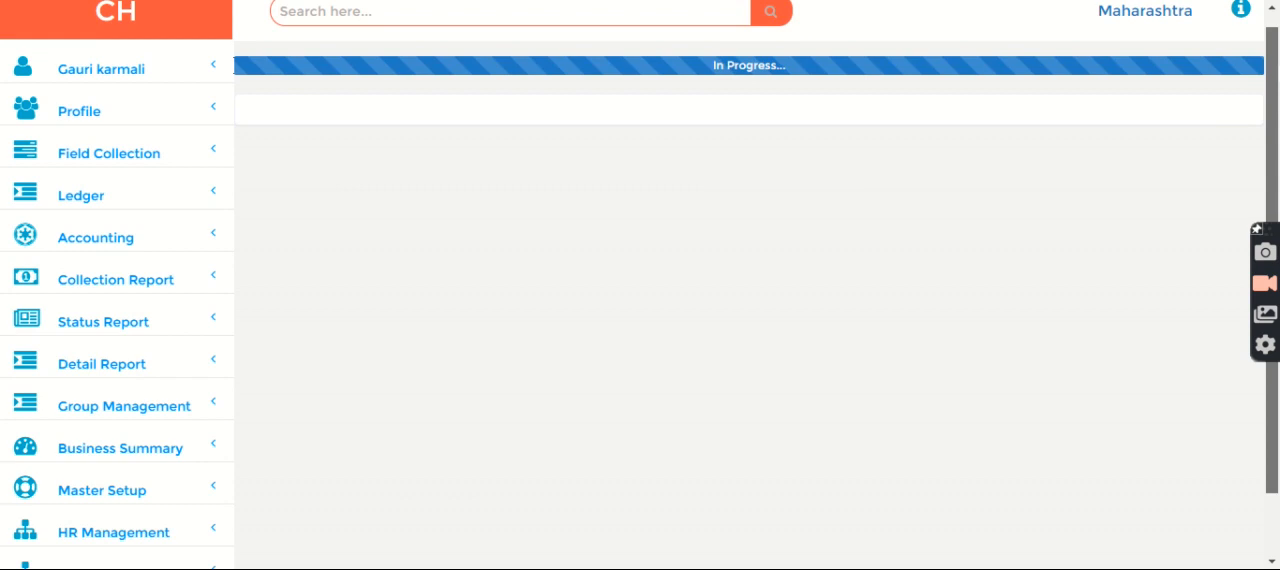
{"action": "left_click_drag", "start_coordinate": [1273, 95], "coordinate": [1273, 124]}
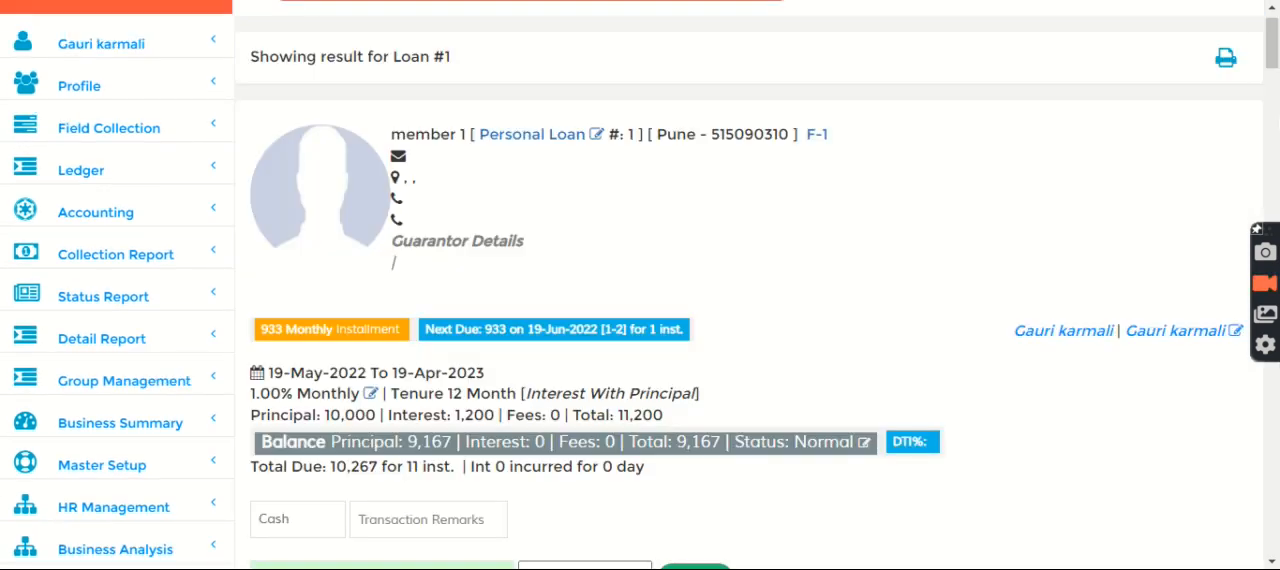
{"action": "scroll", "coordinate": [517, 187], "scroll_direction": "down", "scroll_amount": 5}
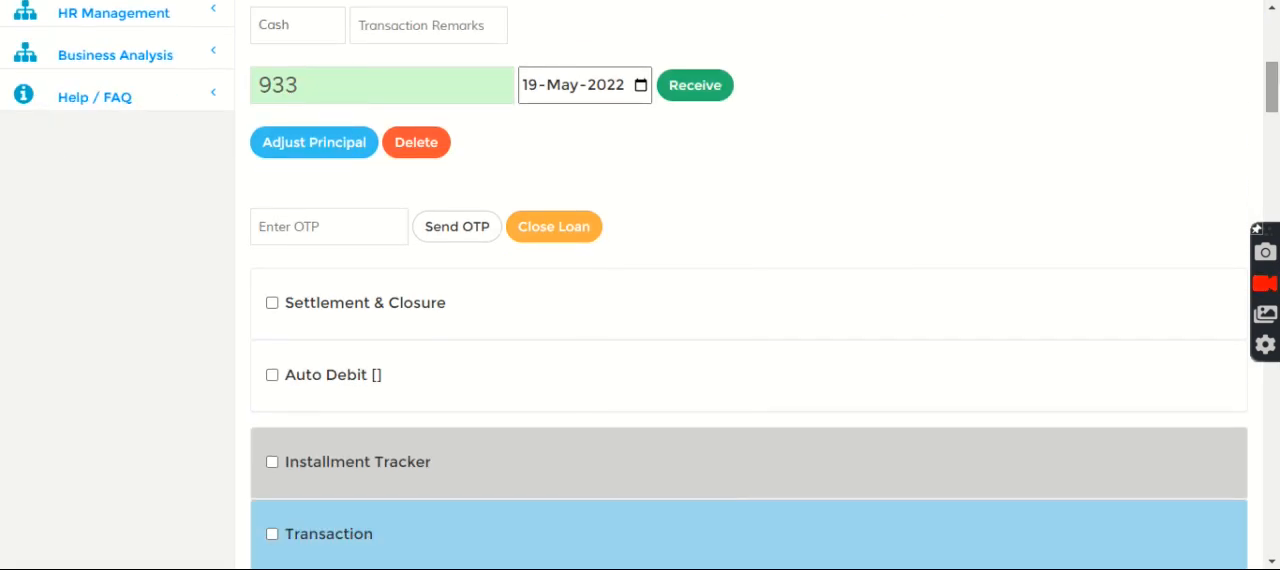
{"action": "left_click", "coordinate": [400, 150]}
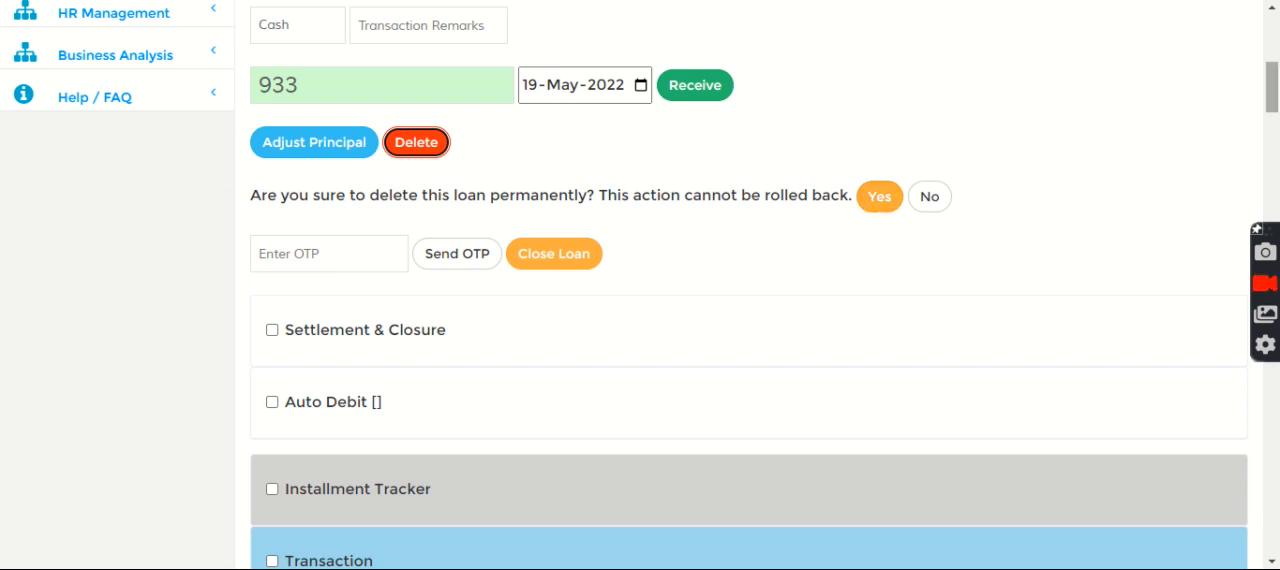
Step: Show the loan's transaction statement and arrange it by received sequence
{"action": "left_click_drag", "start_coordinate": [1271, 88], "coordinate": [1271, 120]}
{"action": "left_click", "coordinate": [337, 170]}
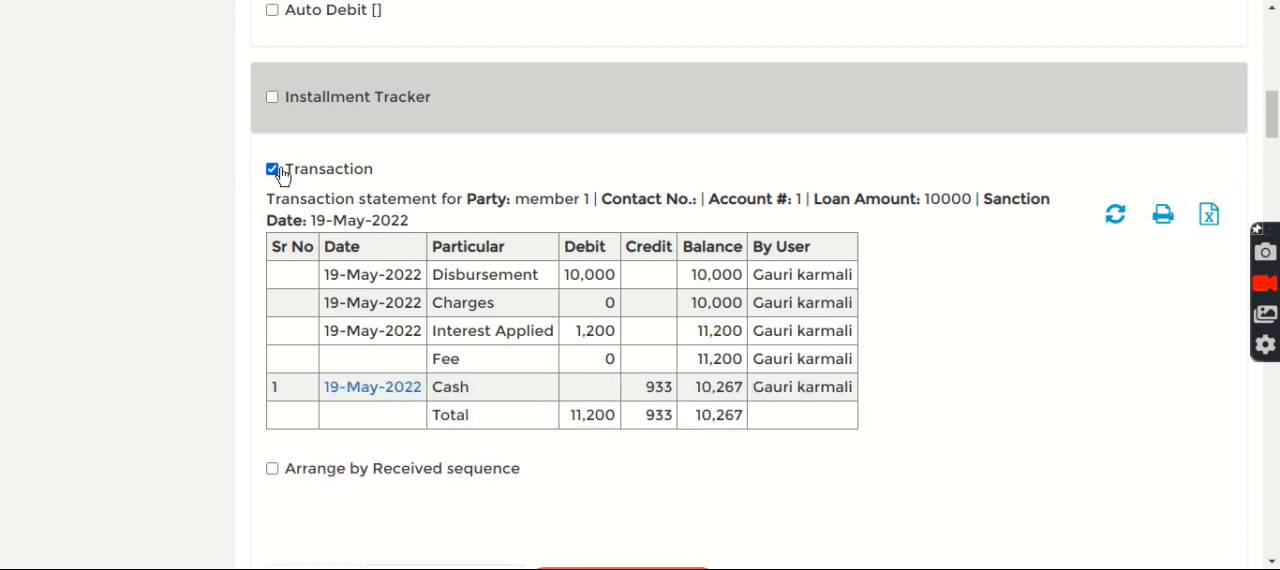
{"action": "left_click_drag", "start_coordinate": [1270, 112], "coordinate": [1270, 128]}
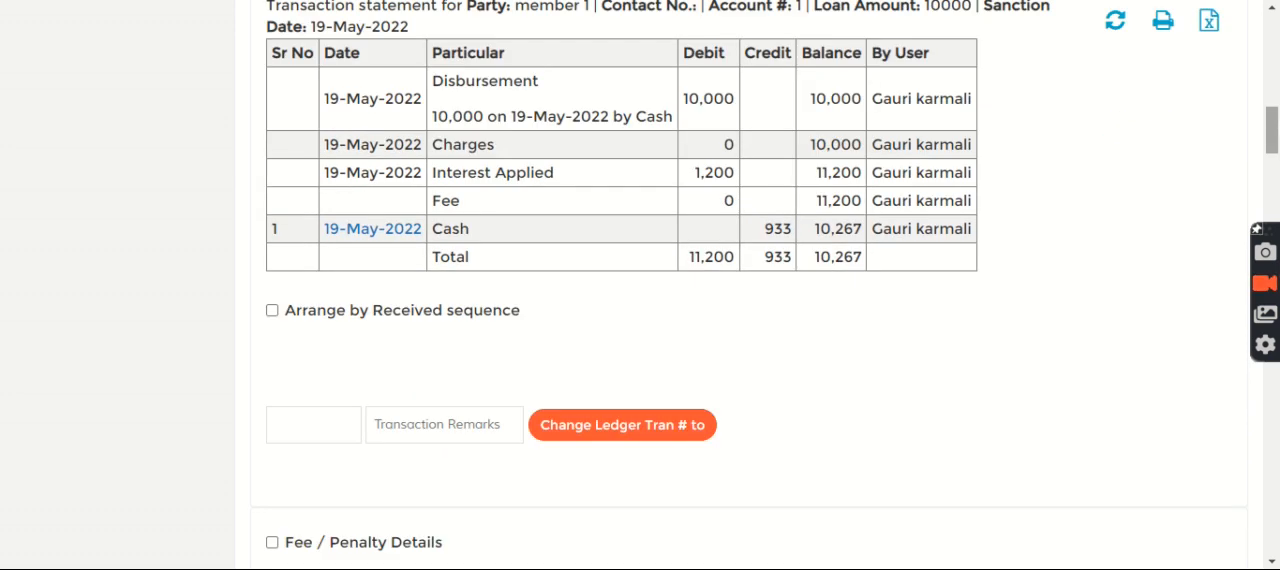
{"action": "left_click", "coordinate": [272, 312]}
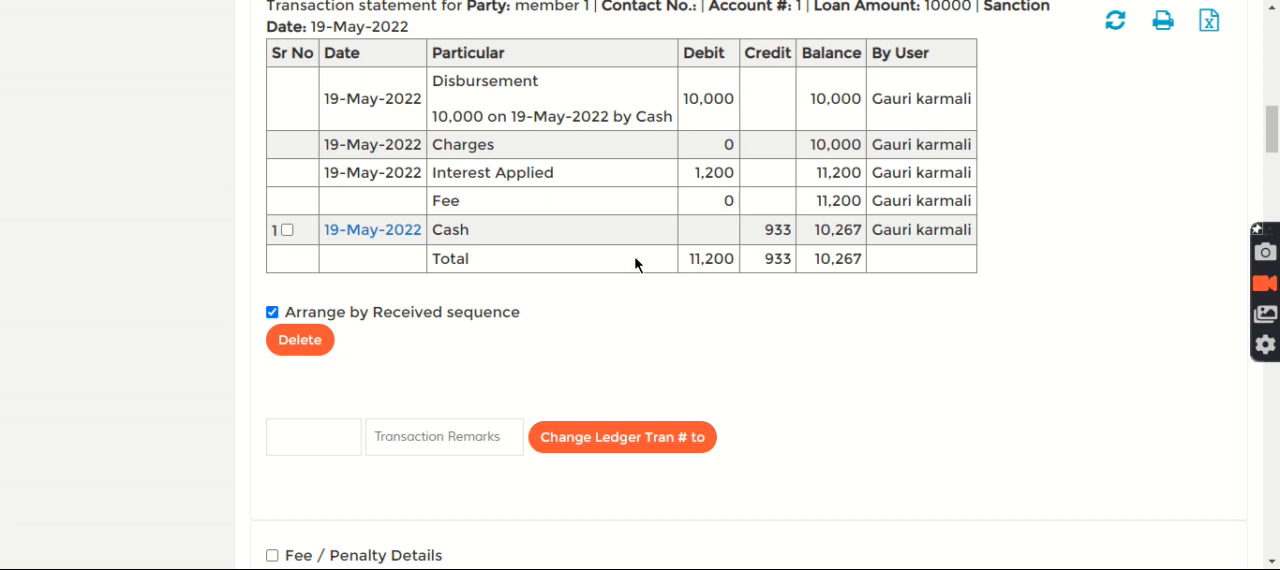
Step: Delete the 933 cash transaction dated 19-May-2022 from the loan's statement
{"action": "left_click", "coordinate": [287, 231]}
{"action": "left_click", "coordinate": [305, 345]}
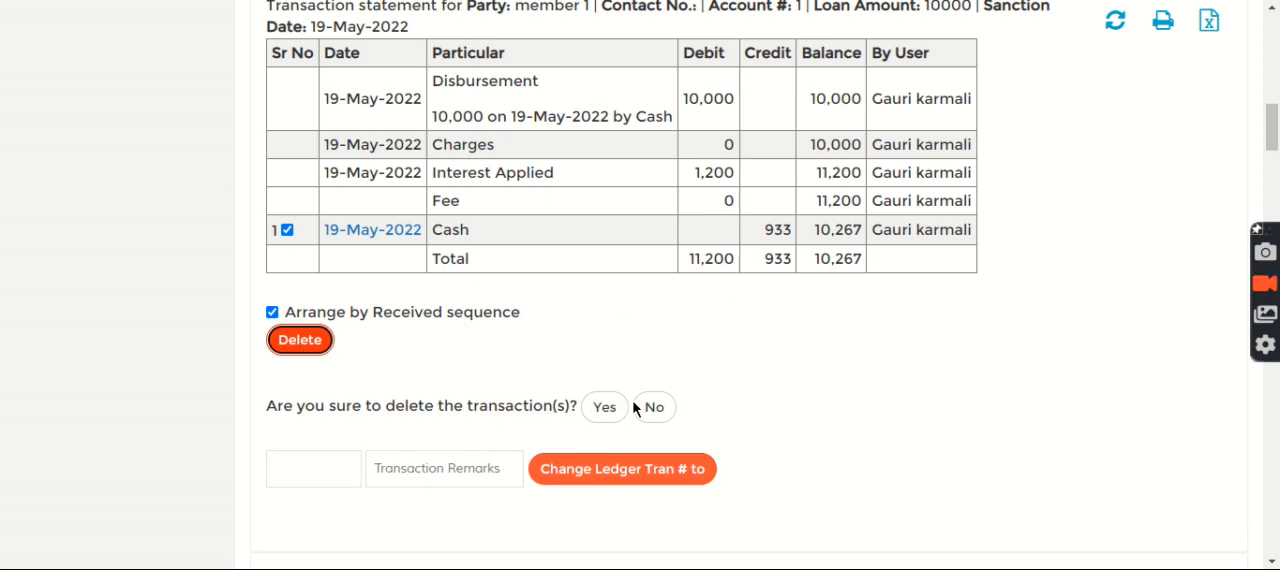
{"action": "left_click", "coordinate": [614, 412]}
{"action": "left_click", "coordinate": [607, 408]}
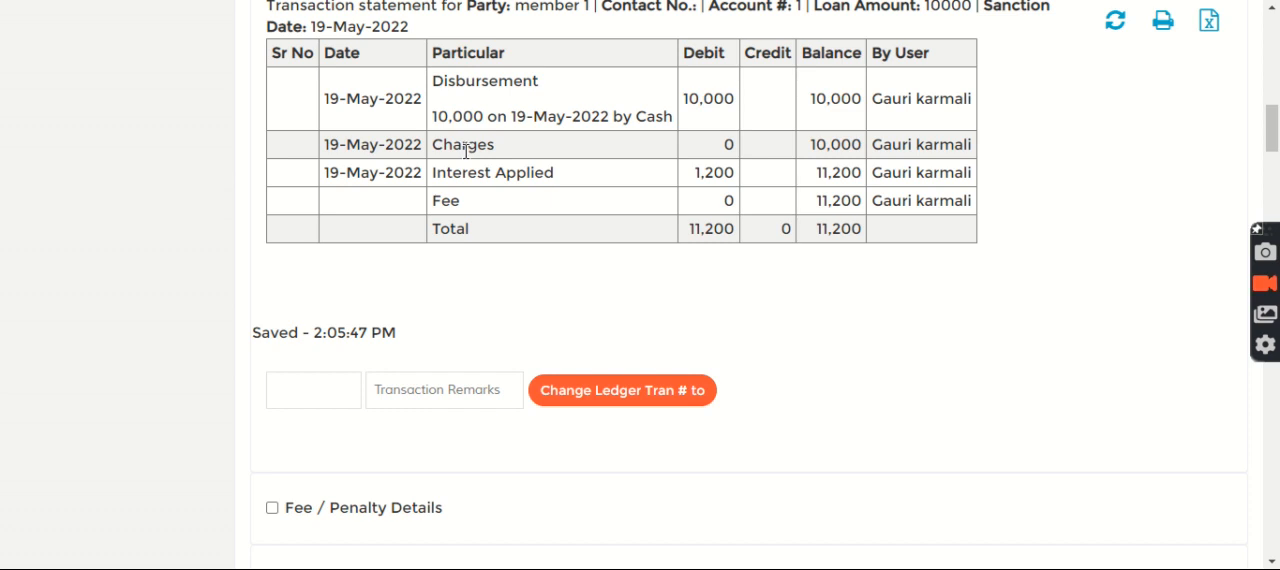
Step: Receive the 933 cash installment dated 19-May-2022 on the loan and reload its transaction statement
{"action": "left_click_drag", "start_coordinate": [1273, 115], "coordinate": [531, 142]}
{"action": "left_click", "coordinate": [695, 386]}
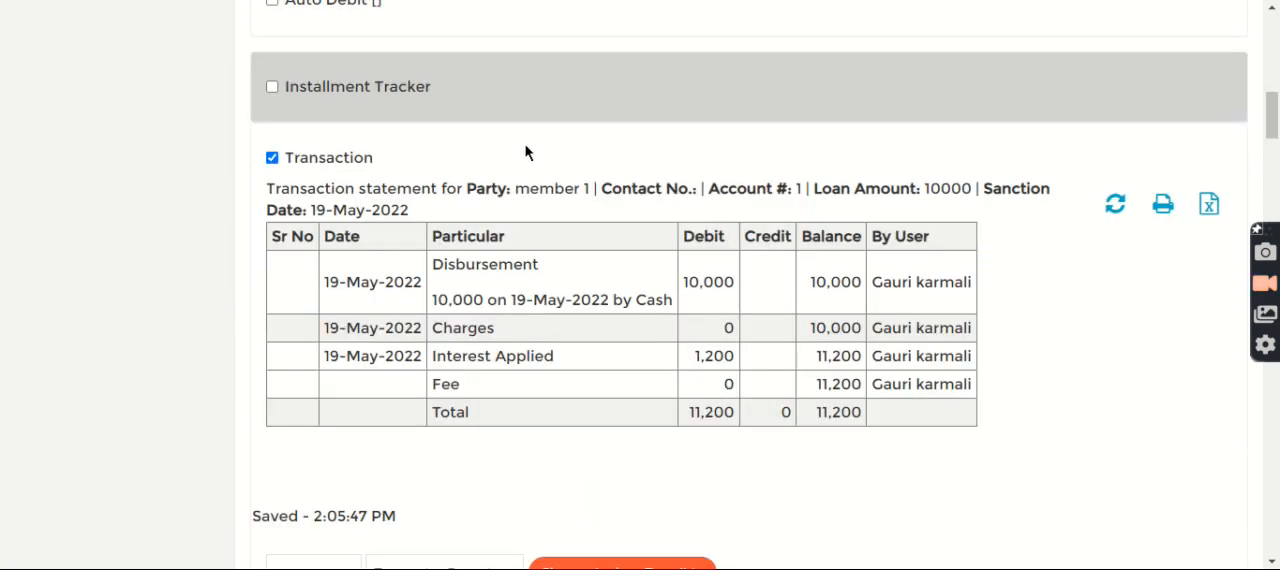
{"action": "left_click", "coordinate": [272, 157]}
{"action": "left_click", "coordinate": [272, 157]}
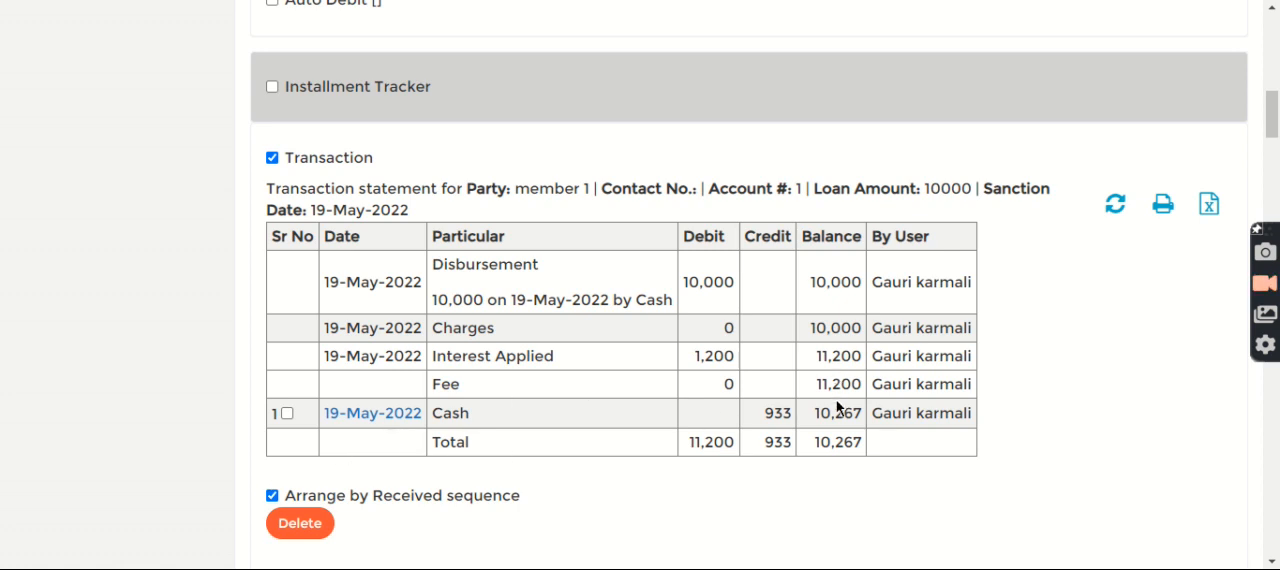
Step: Leave the loan record and return to the admin home page
{"action": "left_click_drag", "start_coordinate": [1271, 122], "coordinate": [1271, 40]}
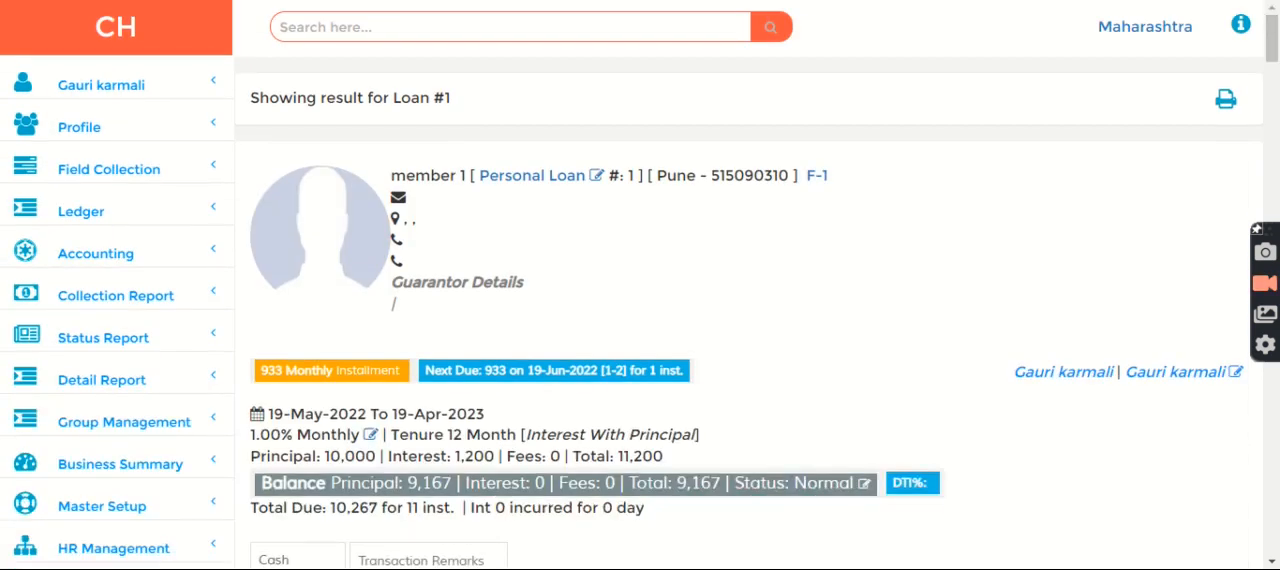
{"action": "left_click", "coordinate": [75, 50]}
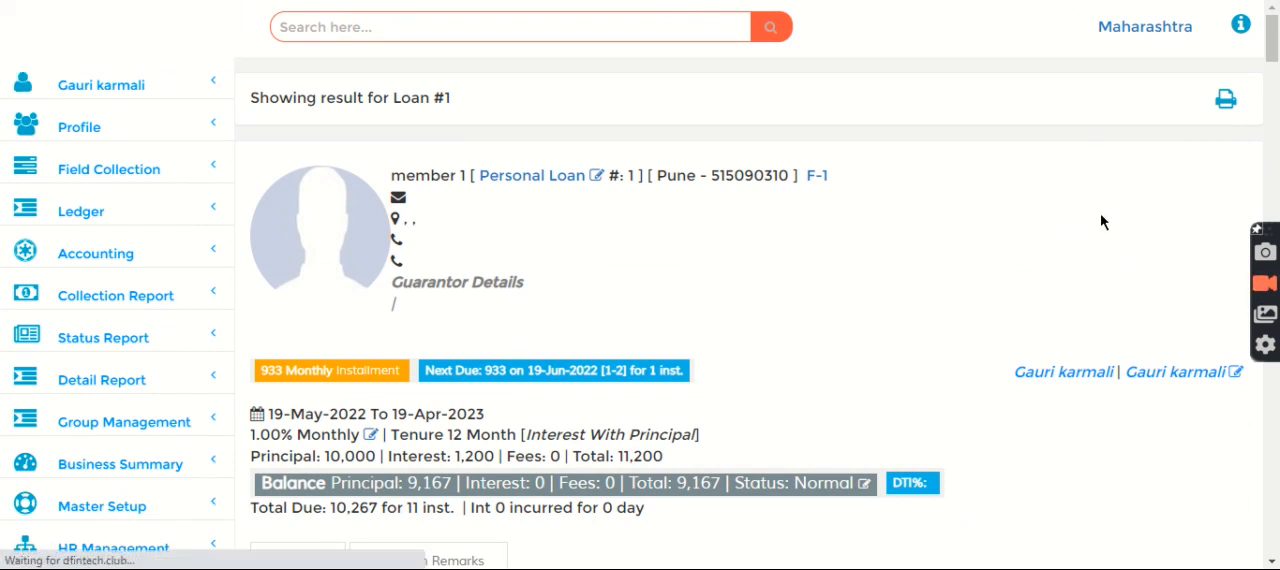